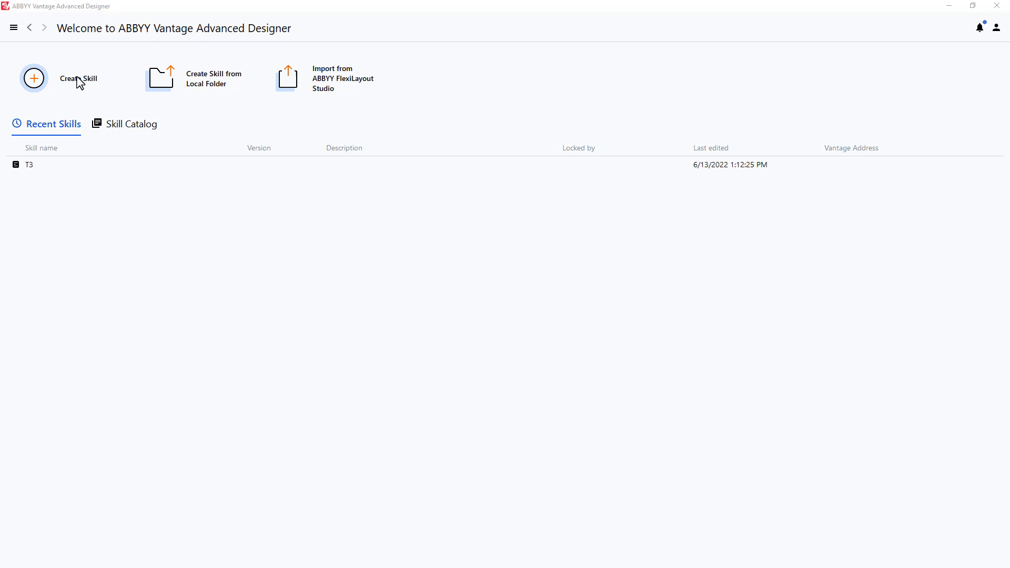
Start a new skill and enter 'CheckMark Demo' as its name
{"action": "left_click", "coordinate": [79, 80]}
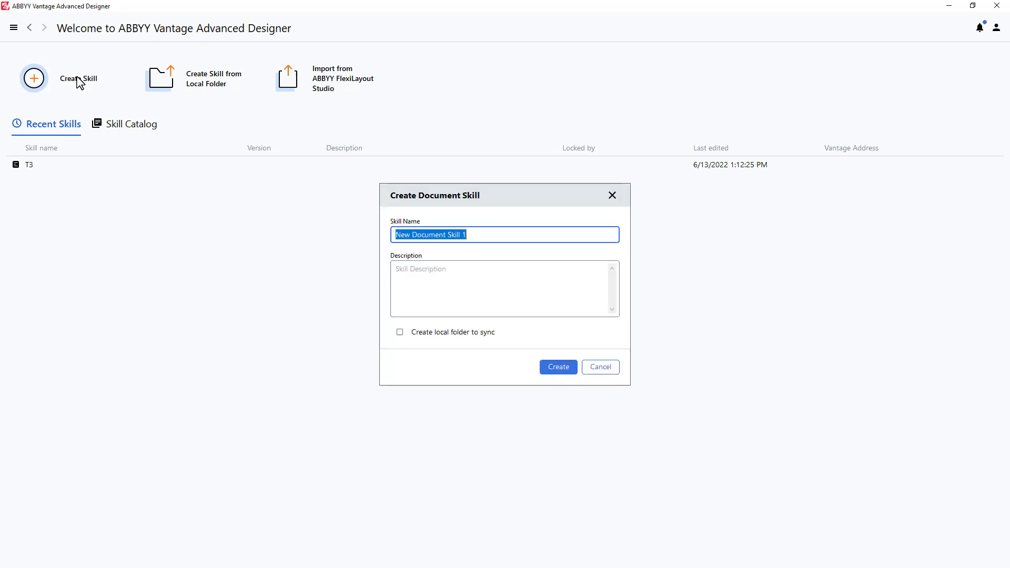
{"action": "type", "text": "CheckMar"}
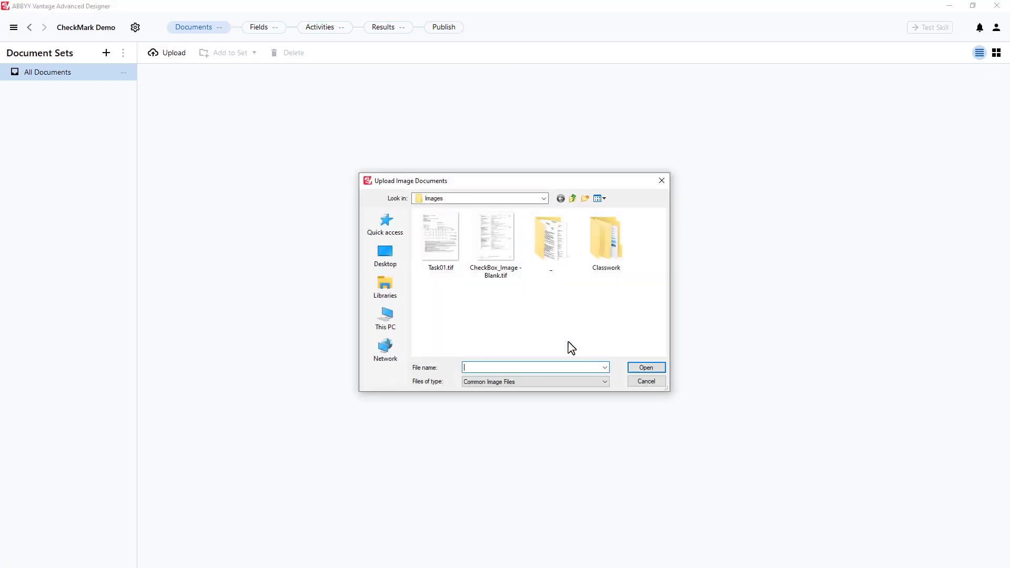
Upload 'CheckBox_Image - Blank.tif', preview it, and go on to the Fields page
{"action": "left_click", "coordinate": [489, 233]}
{"action": "left_click", "coordinate": [637, 370]}
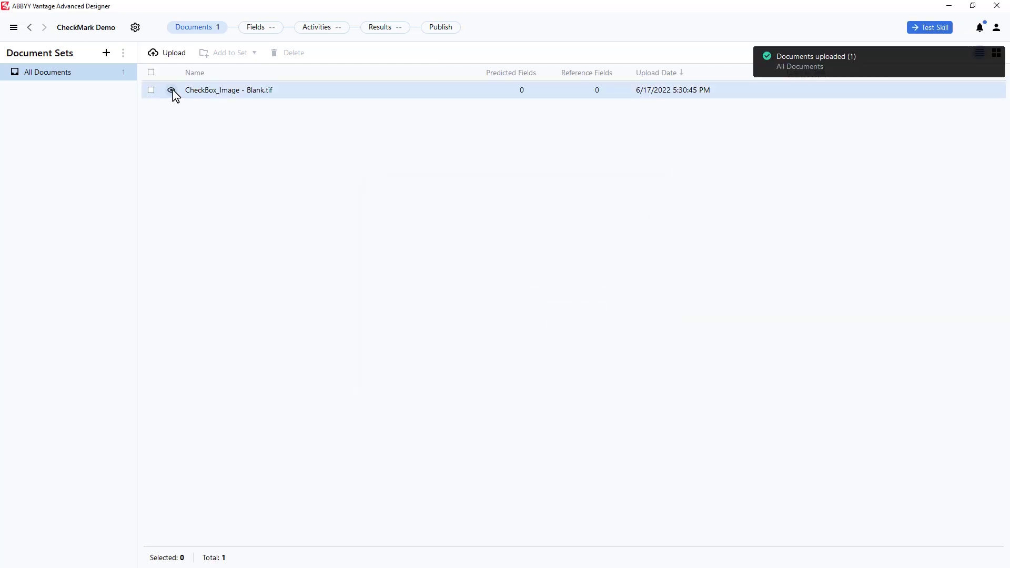
{"action": "left_click", "coordinate": [171, 90]}
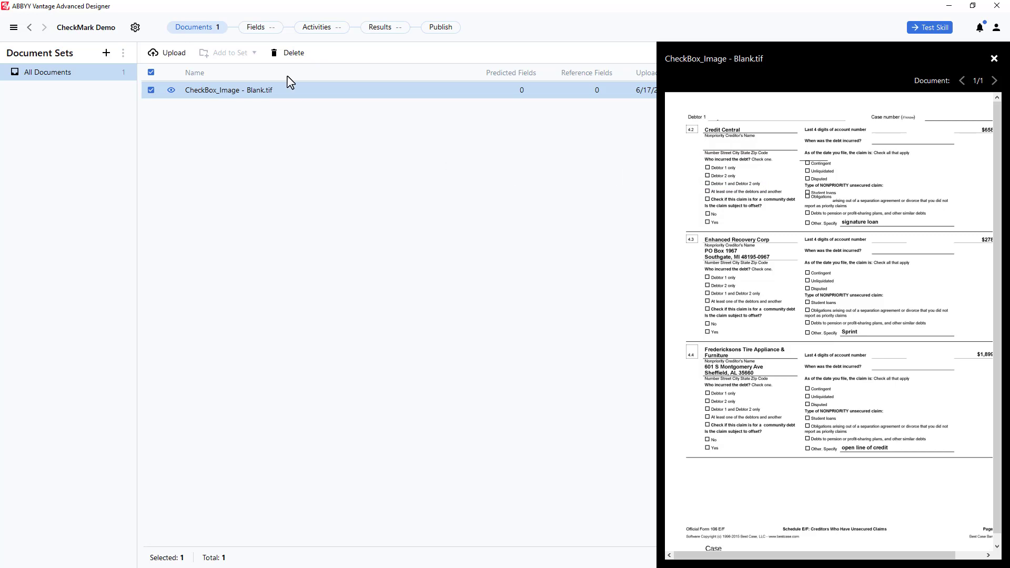
{"action": "left_click", "coordinate": [261, 29]}
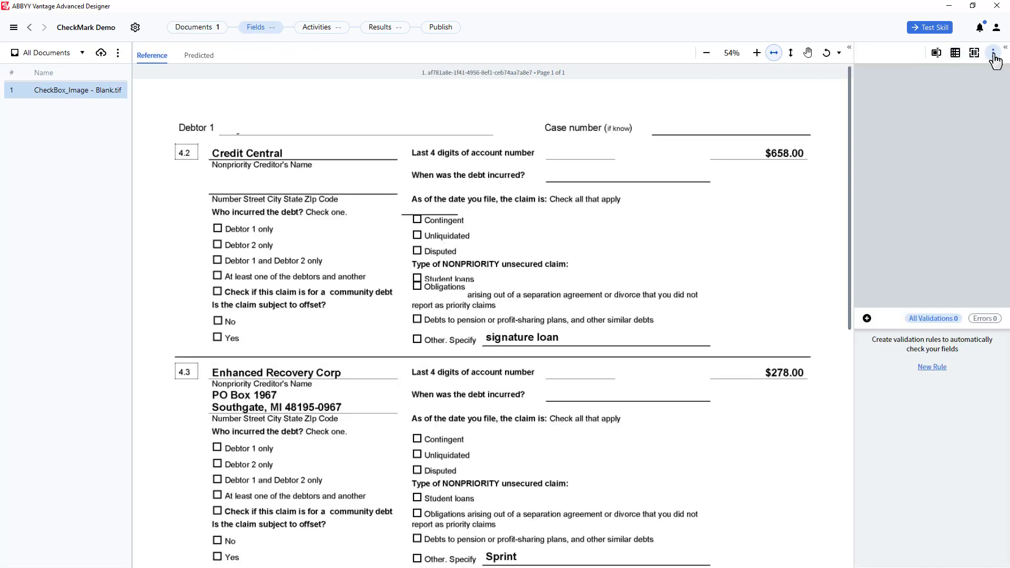
Add a Checkmark field and rename it from New Field to cmDebtor1Only
{"action": "left_click", "coordinate": [993, 52]}
{"action": "left_click", "coordinate": [966, 75]}
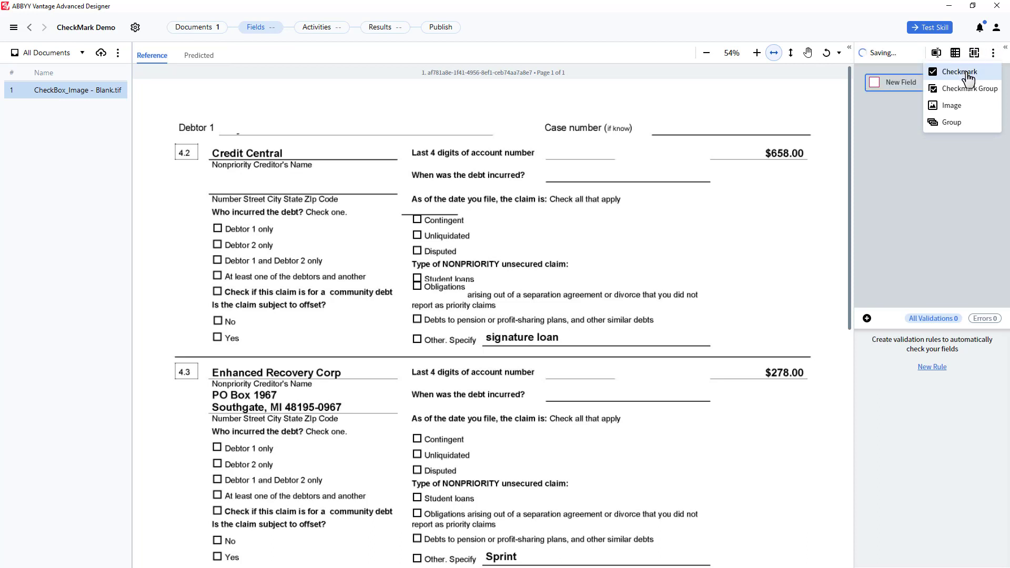
{"action": "left_click", "coordinate": [910, 83]}
{"action": "left_click_drag", "start_coordinate": [914, 83], "coordinate": [887, 83]}
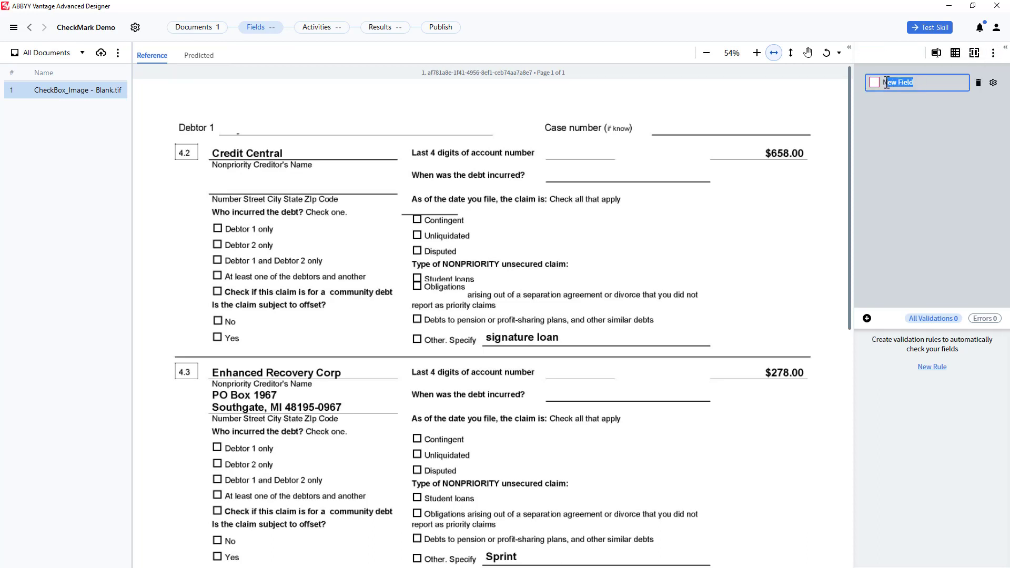
{"action": "type", "text": "cmDebtor1Only"}
{"action": "key", "text": "Return"}
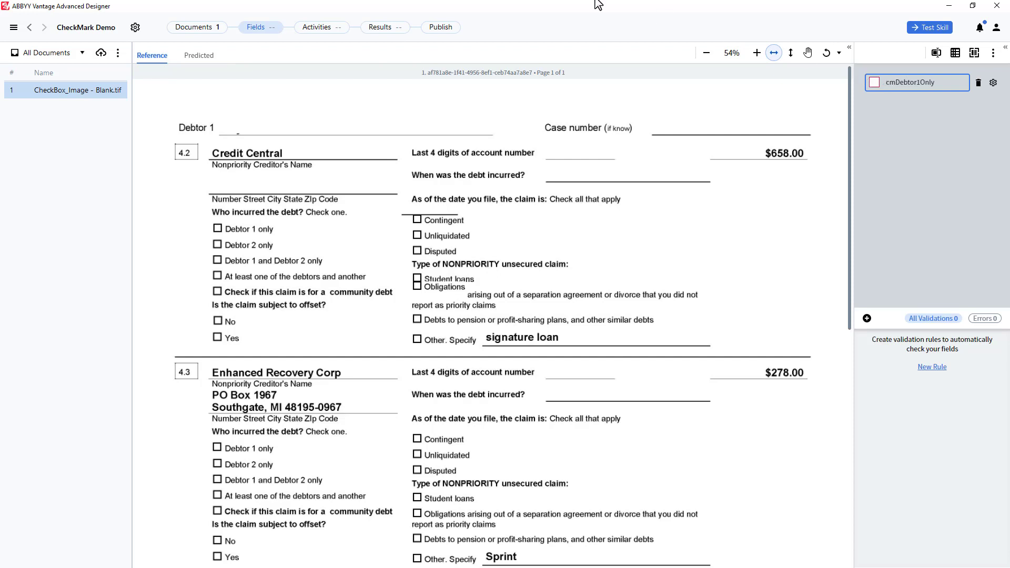
Add an Extraction Rules activity to the flow and disable its cmDebtor1Only search element
{"action": "left_click", "coordinate": [337, 32]}
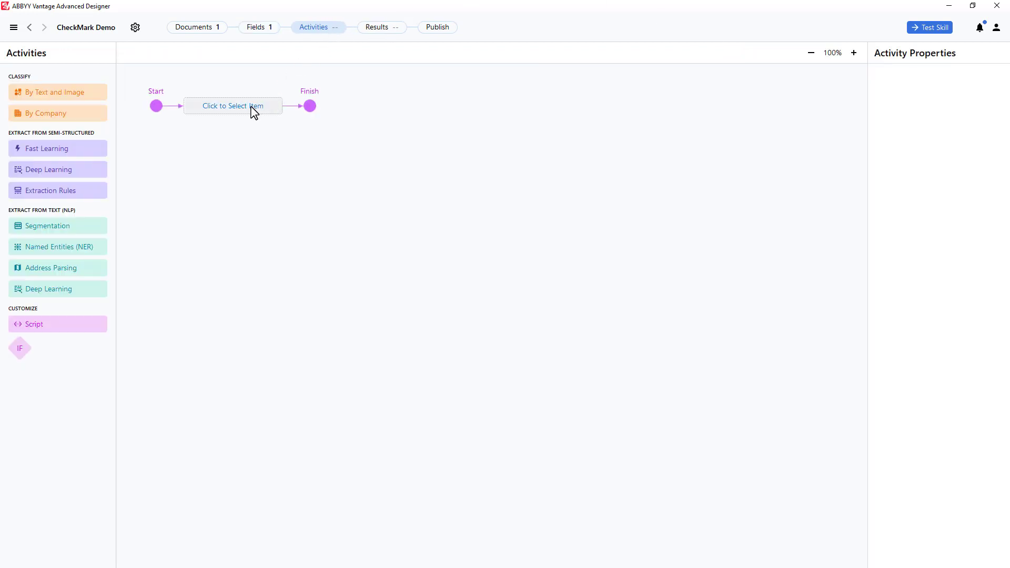
{"action": "left_click", "coordinate": [62, 192]}
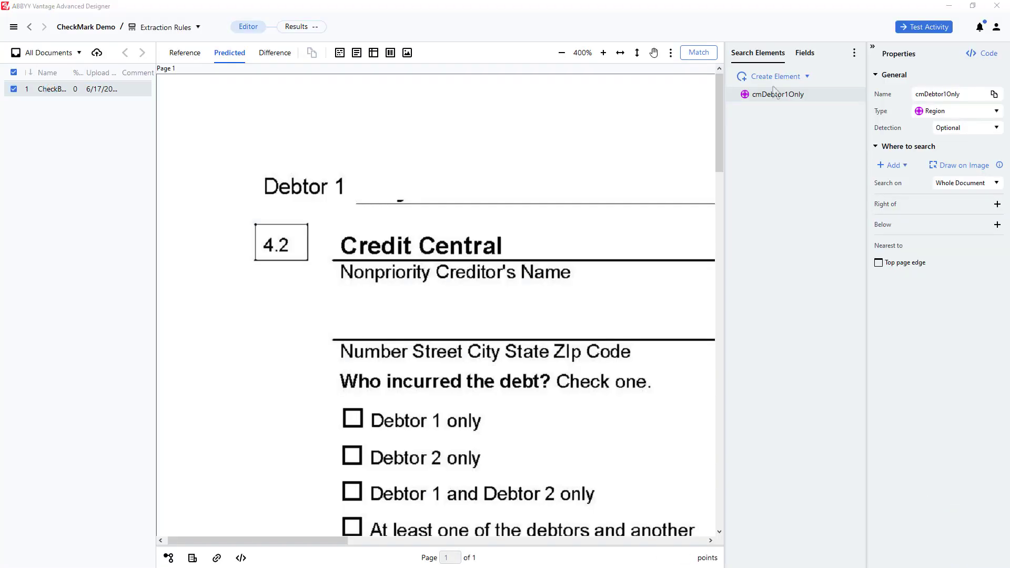
{"action": "right_click", "coordinate": [774, 94]}
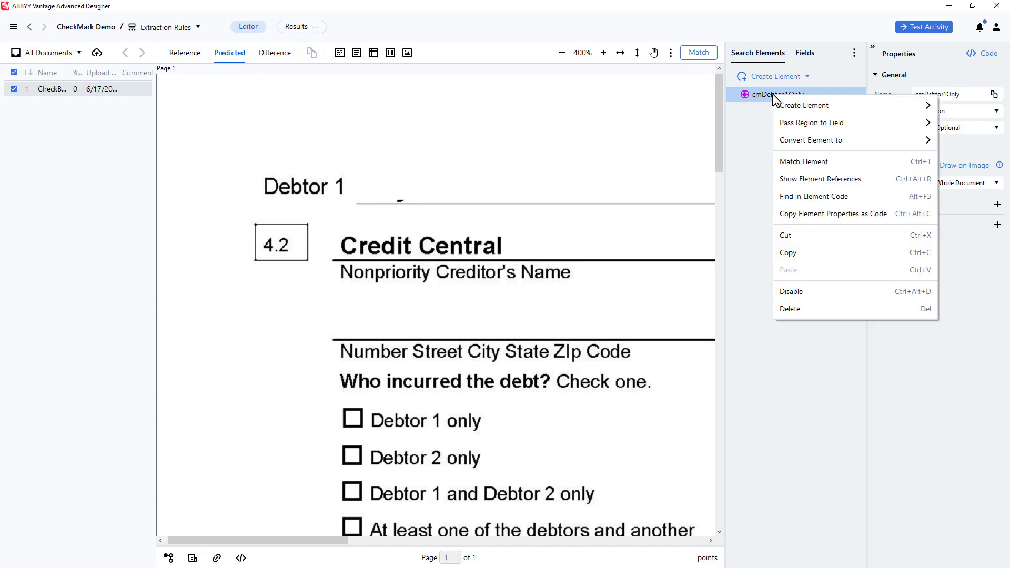
{"action": "left_click", "coordinate": [792, 291]}
{"action": "left_click", "coordinate": [805, 54]}
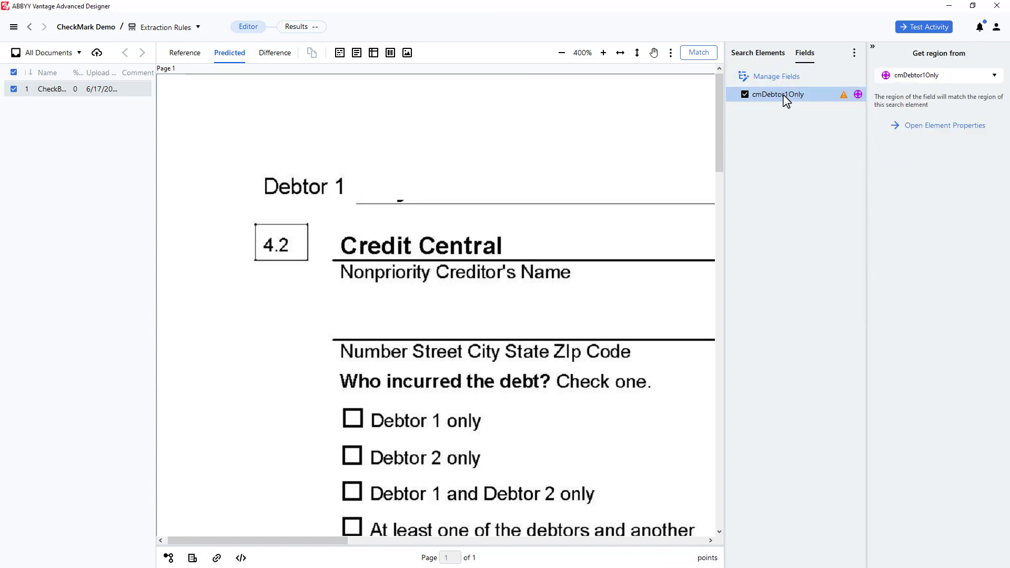
{"action": "right_click", "coordinate": [786, 100]}
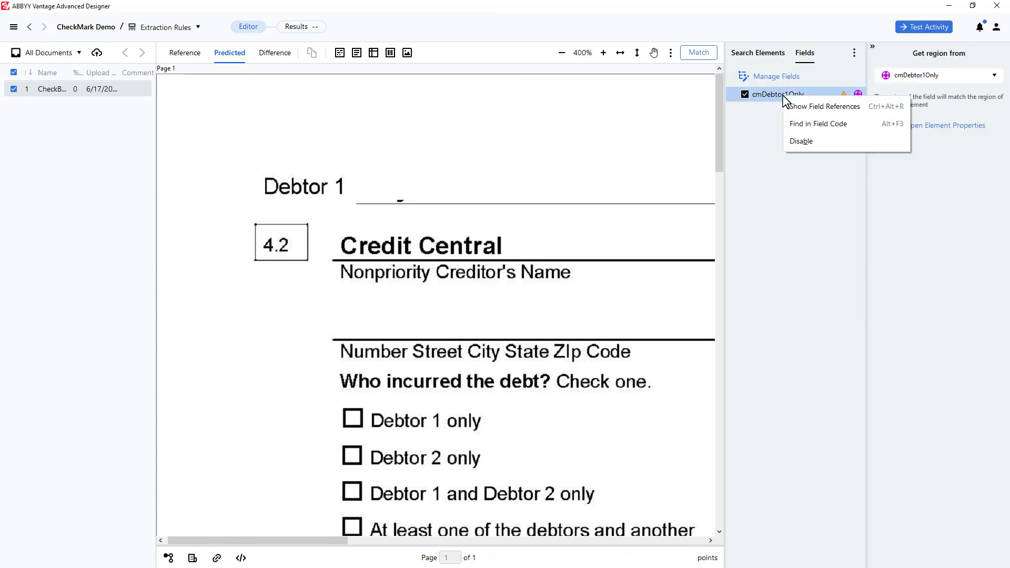
Disable the cmDebtor1Only field and add a Static Text element named kwCreditCentral
{"action": "left_click", "coordinate": [801, 141]}
{"action": "left_click", "coordinate": [759, 55]}
{"action": "left_click", "coordinate": [807, 77]}
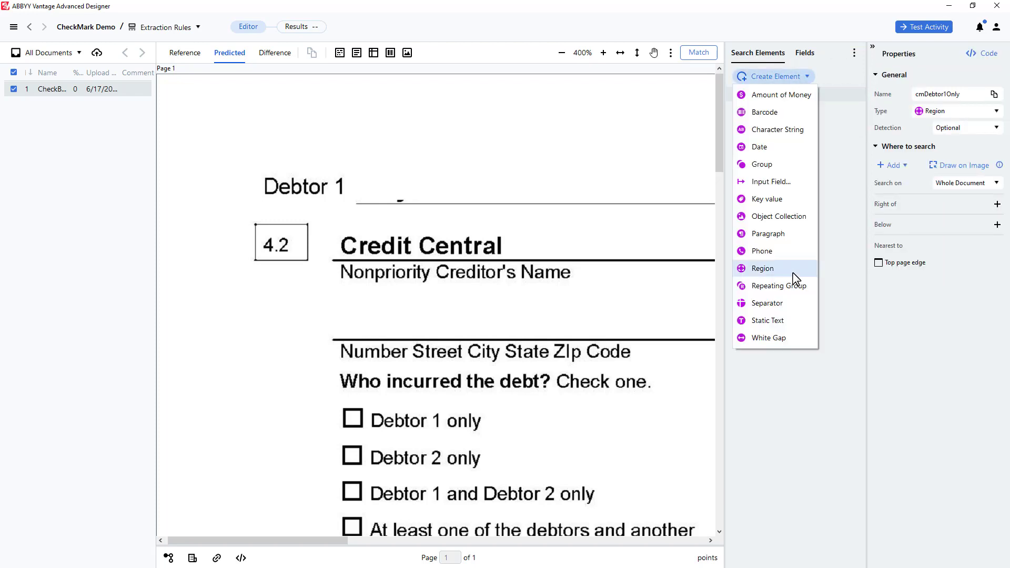
{"action": "left_click", "coordinate": [769, 322]}
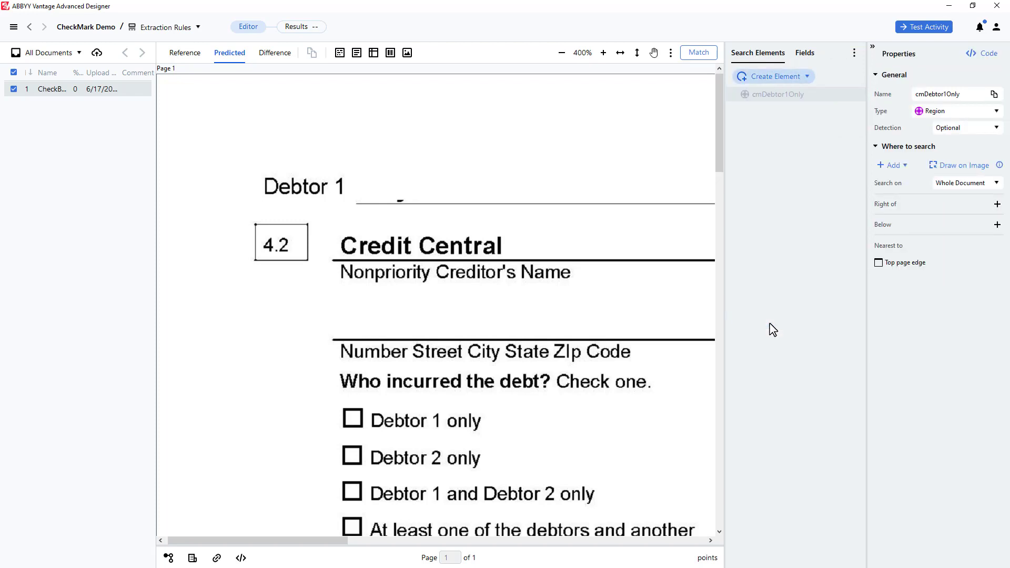
{"action": "left_click", "coordinate": [947, 96]}
{"action": "left_click_drag", "start_coordinate": [946, 97], "coordinate": [911, 97]}
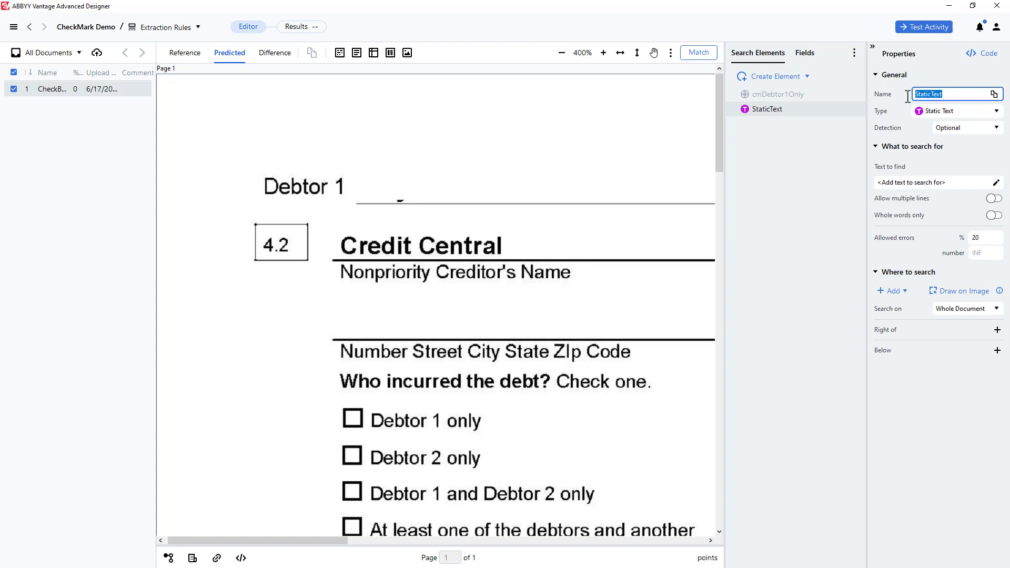
{"action": "type", "text": "kwCreditCentral"}
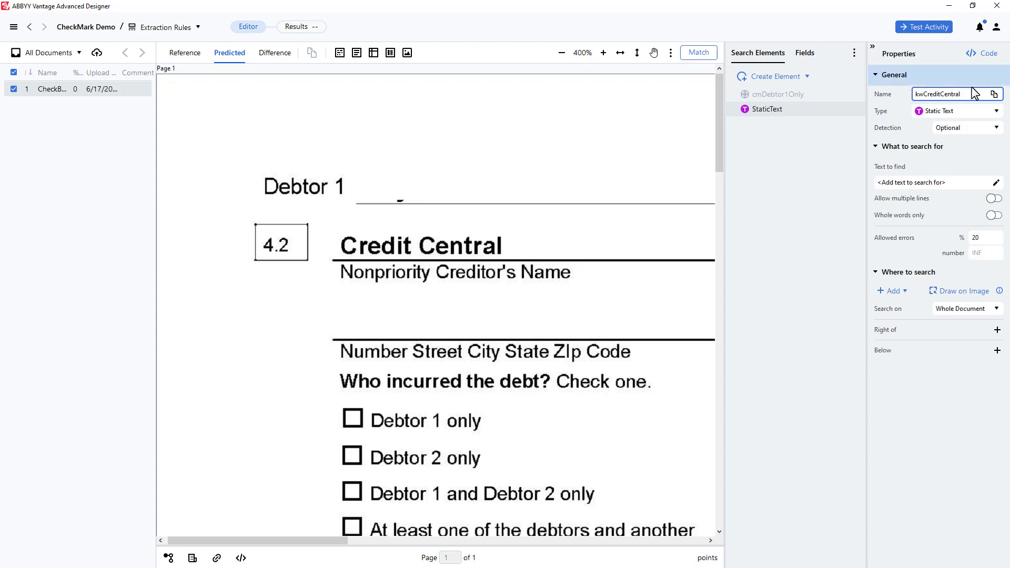
{"action": "left_click_drag", "start_coordinate": [965, 95], "coordinate": [932, 95]}
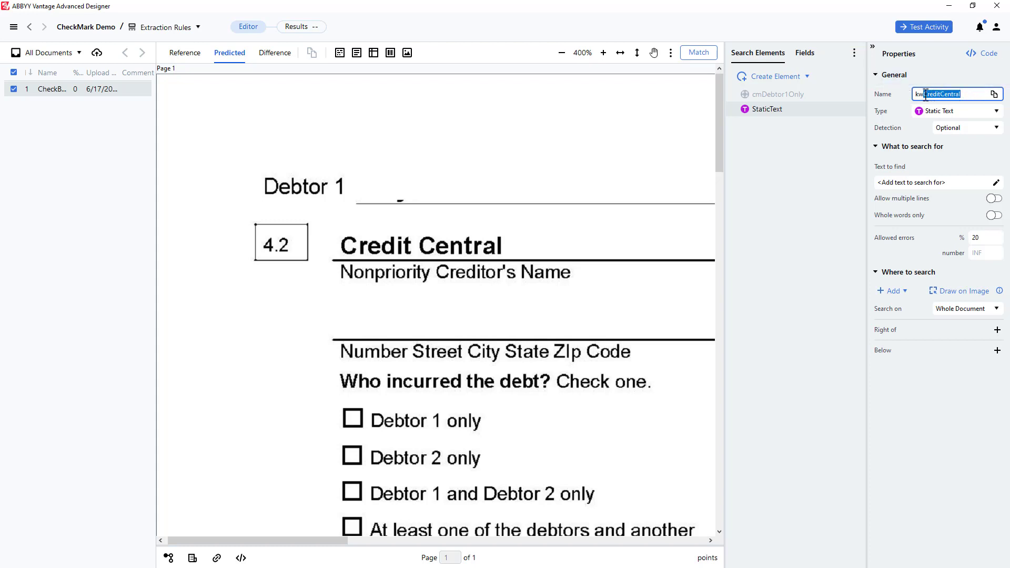
Set kwCreditCentral's text to find to CreditCentral and test-match it on the sample
{"action": "left_click", "coordinate": [954, 183]}
{"action": "key", "text": "ctrl+v"}
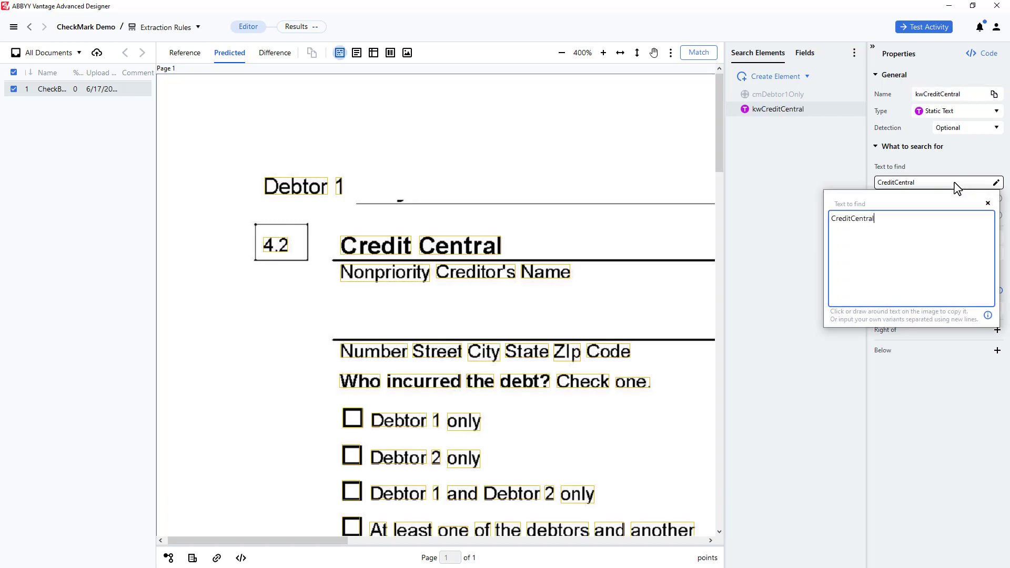
{"action": "left_click", "coordinate": [988, 205]}
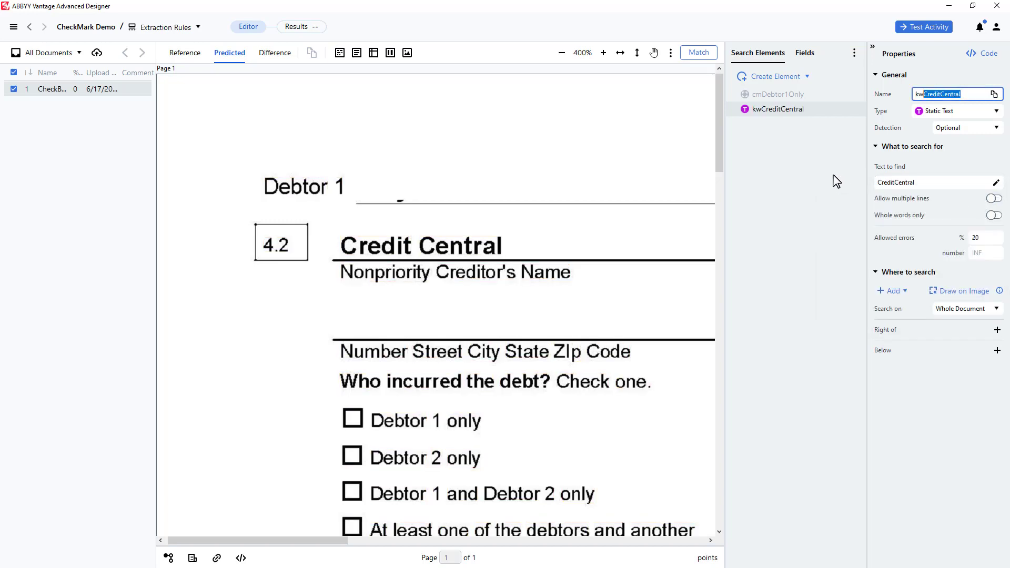
{"action": "left_click", "coordinate": [691, 55]}
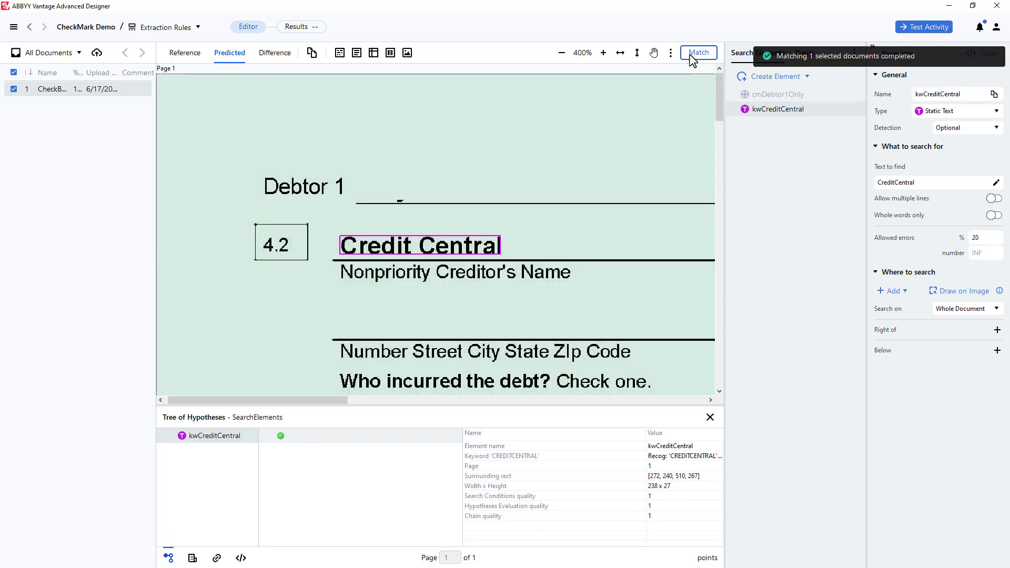
{"action": "left_click", "coordinate": [691, 55]}
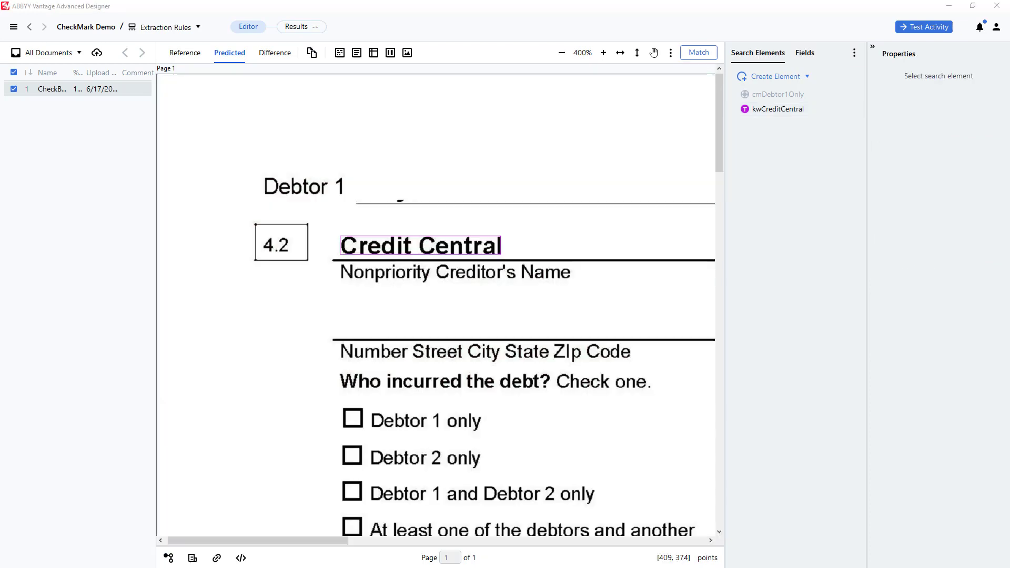
Copy and paste kwCreditCentral to create a duplicate element, kwCreditCentral1
{"action": "right_click", "coordinate": [781, 111]}
{"action": "left_click", "coordinate": [820, 225]}
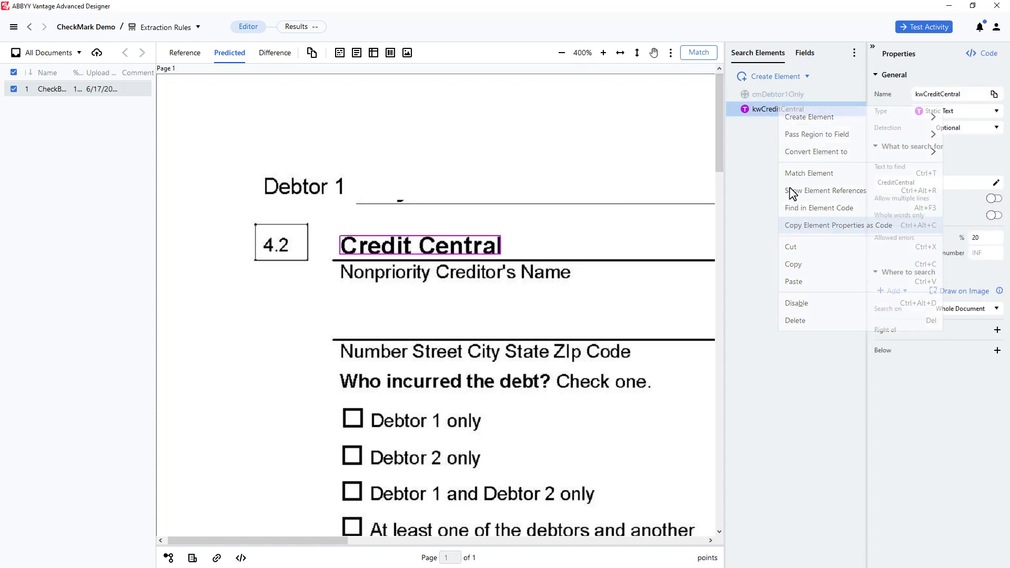
{"action": "right_click", "coordinate": [771, 110]}
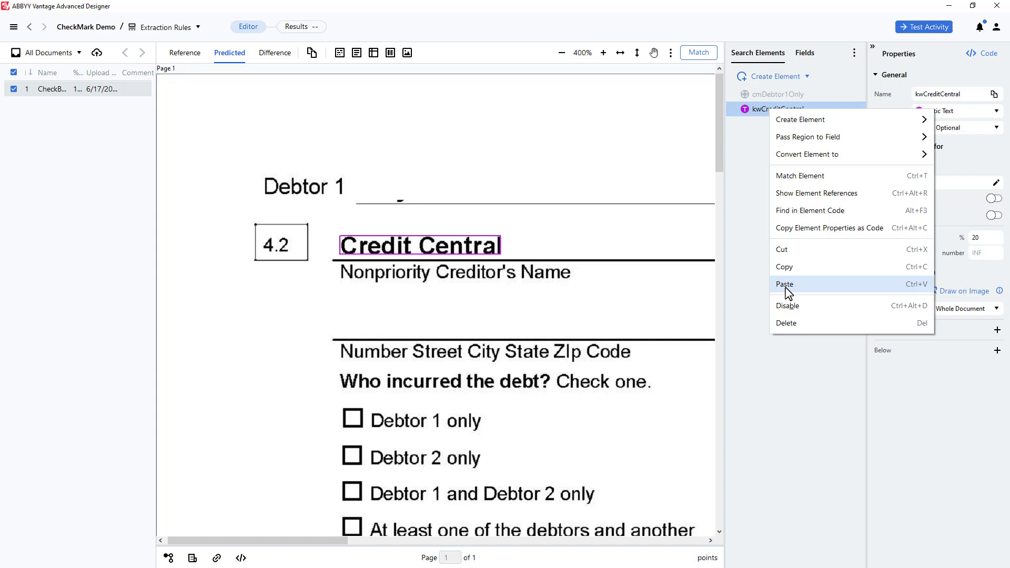
{"action": "left_click", "coordinate": [787, 285]}
{"action": "left_click", "coordinate": [783, 126]}
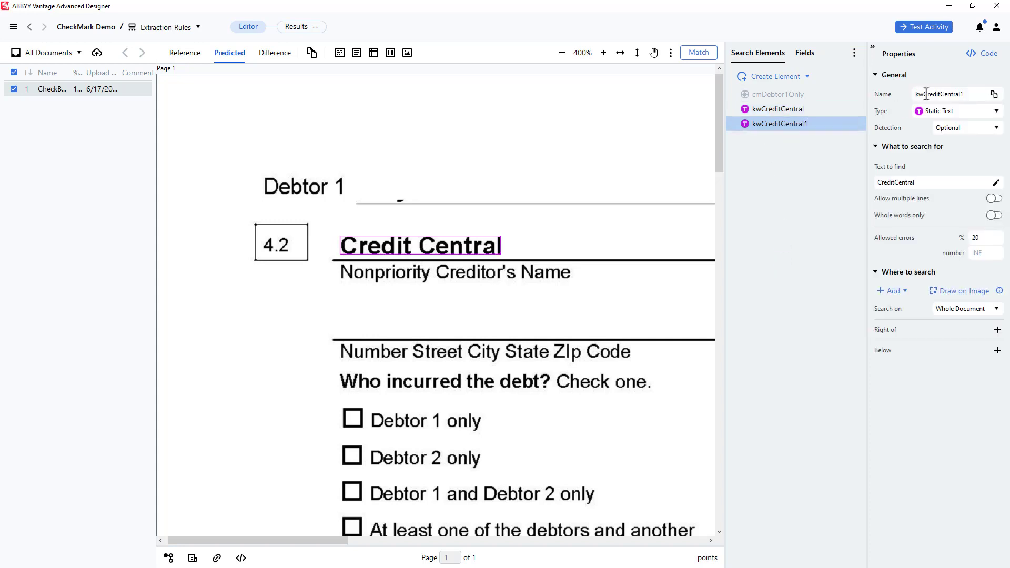
Rename the duplicate to kwDebtor1Only and set its text to find to Debtor1Only
{"action": "left_click", "coordinate": [920, 93]}
{"action": "left_click_drag", "start_coordinate": [925, 93], "coordinate": [984, 93]}
{"action": "type", "text": "Debtor1Only"}
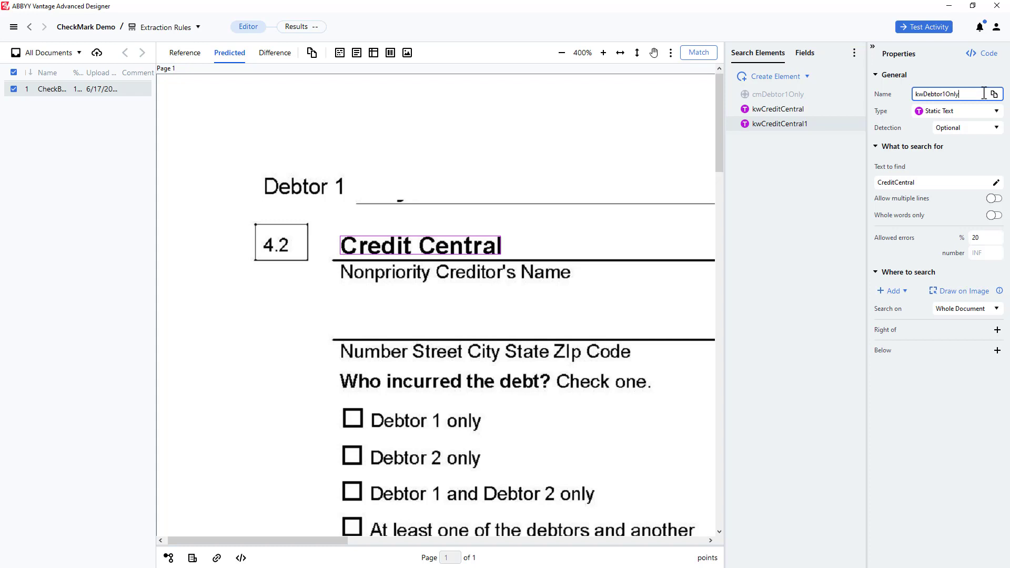
{"action": "left_click_drag", "start_coordinate": [984, 93], "coordinate": [925, 93]}
{"action": "left_click", "coordinate": [932, 184]}
{"action": "key", "text": "ctrl+v"}
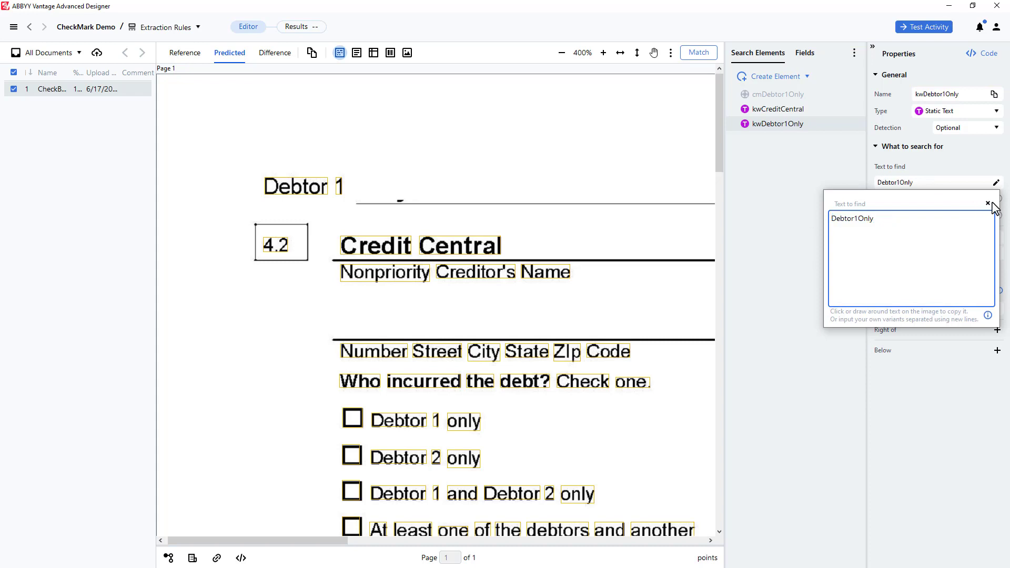
{"action": "left_click", "coordinate": [987, 203]}
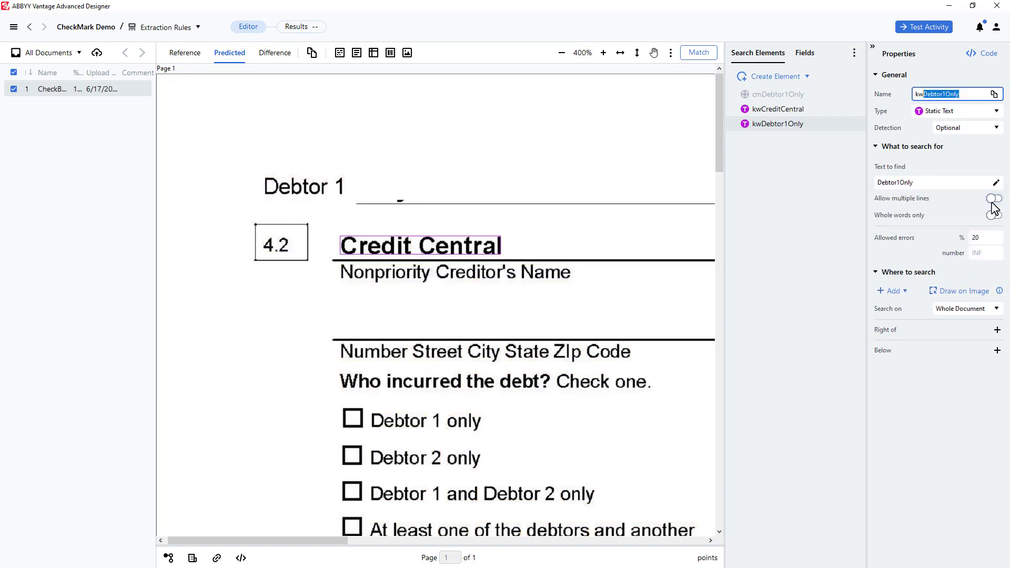
Anchor kwDebtor1Only to the Credit Central region, using the search result nearest to it
{"action": "left_click", "coordinate": [964, 291]}
{"action": "left_click", "coordinate": [499, 248]}
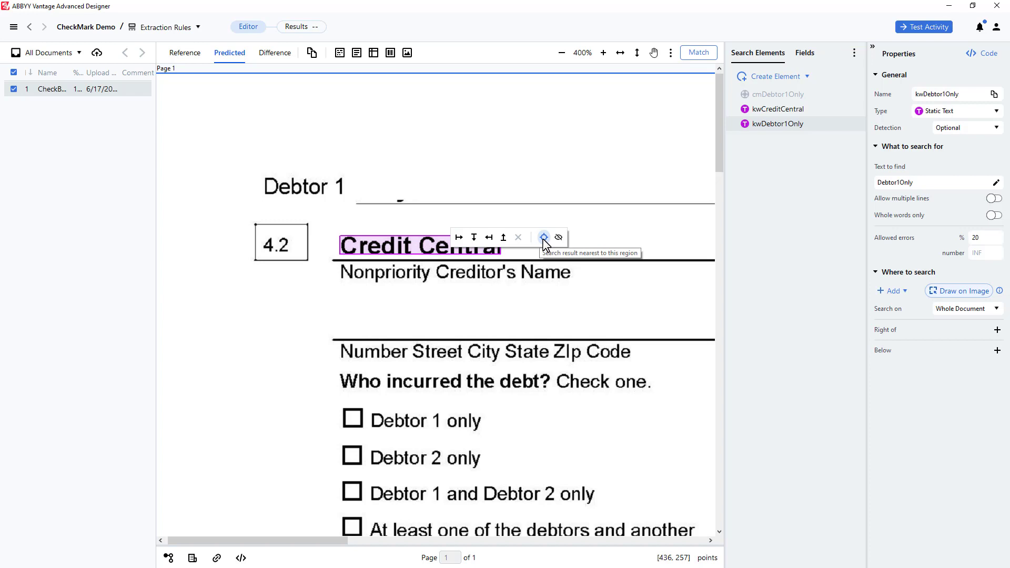
{"action": "left_click", "coordinate": [544, 237]}
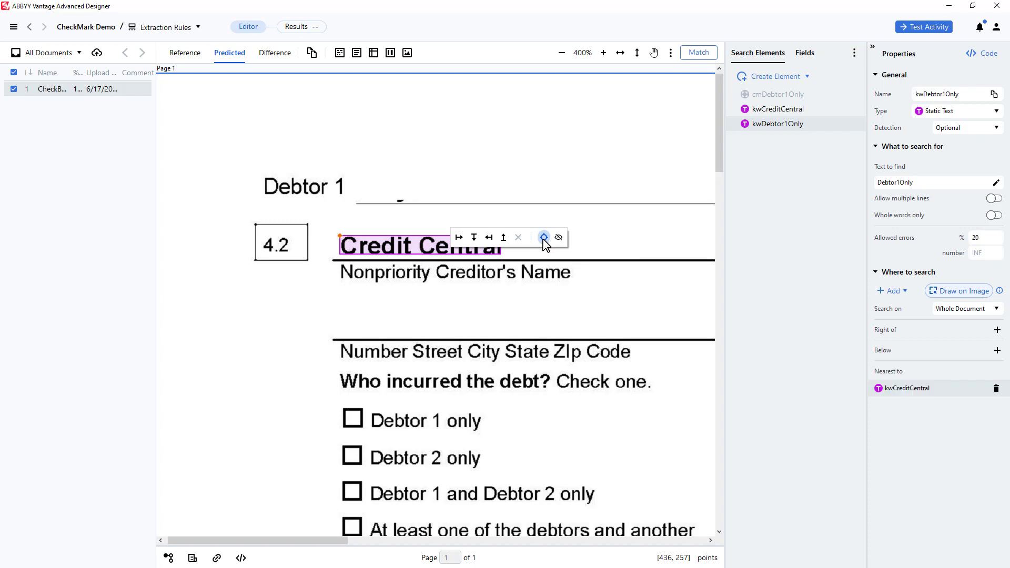
Run matching and check the kwCreditCentral and kwDebtor1Only results in the Tree of Hypotheses
{"action": "left_click", "coordinate": [699, 54]}
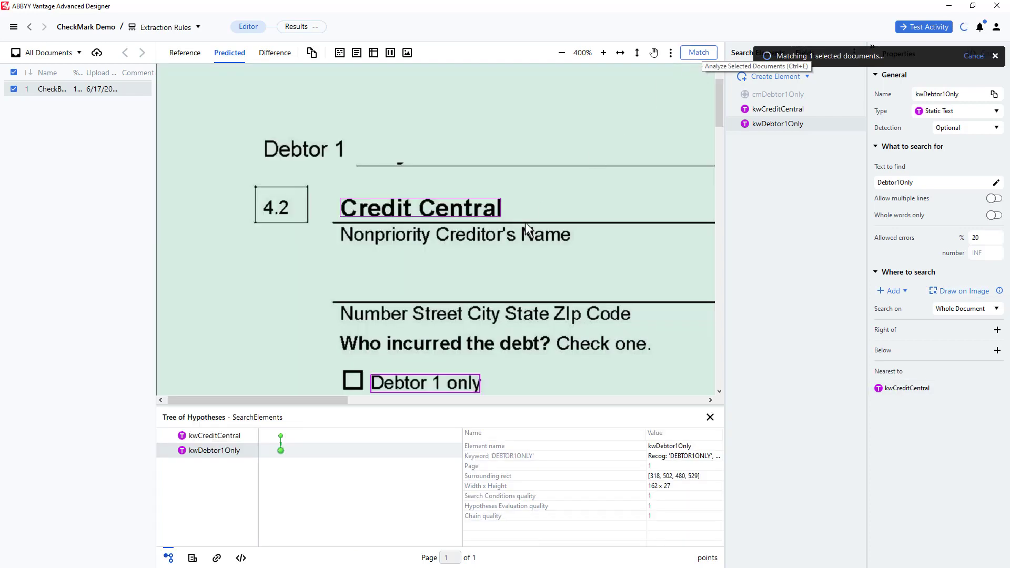
{"action": "left_click", "coordinate": [281, 437]}
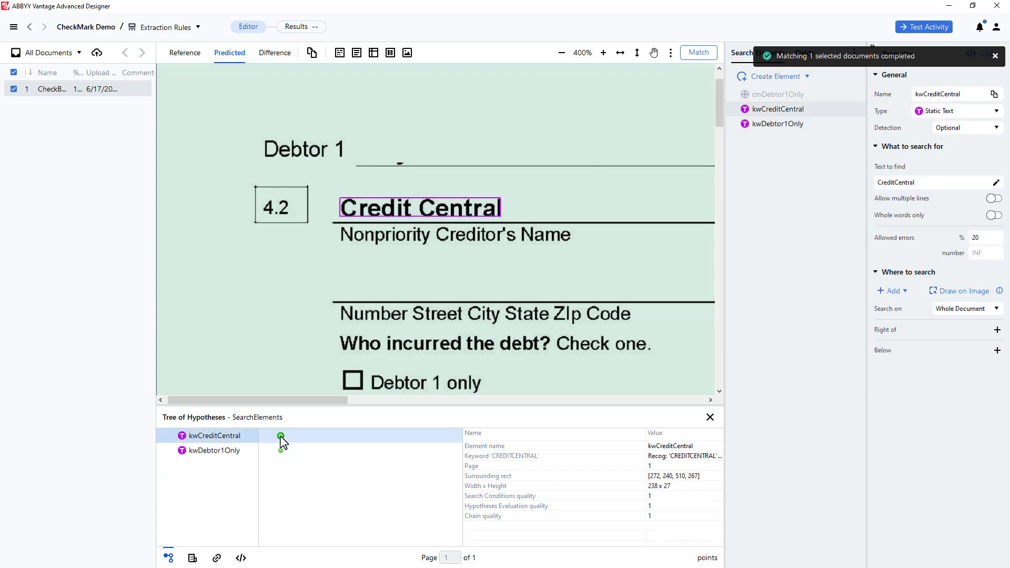
{"action": "left_click", "coordinate": [280, 451]}
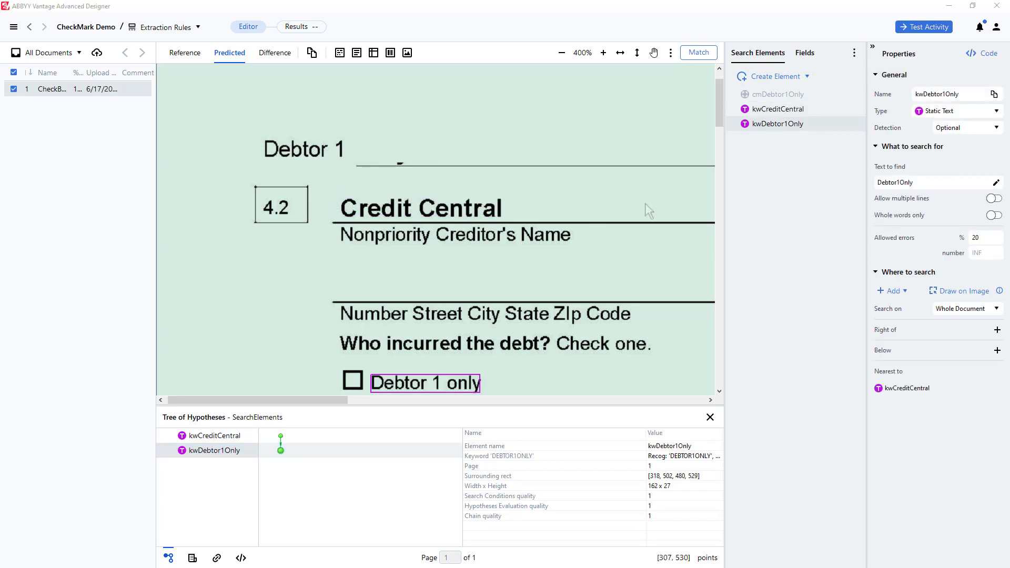
Enable cmDebtor1Only and drag it below kwDebtor1Only
{"action": "right_click", "coordinate": [771, 95]}
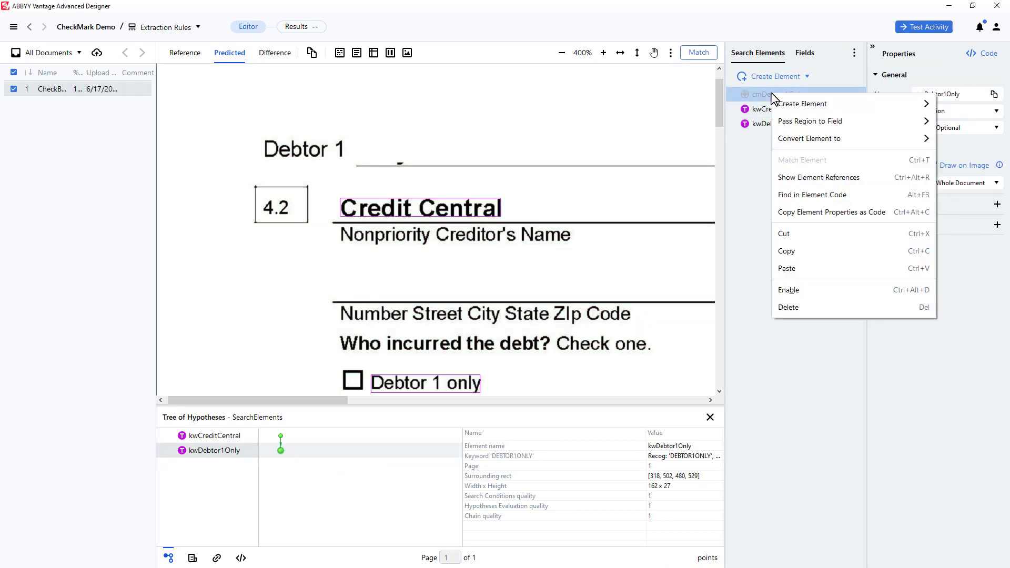
{"action": "left_click", "coordinate": [791, 291]}
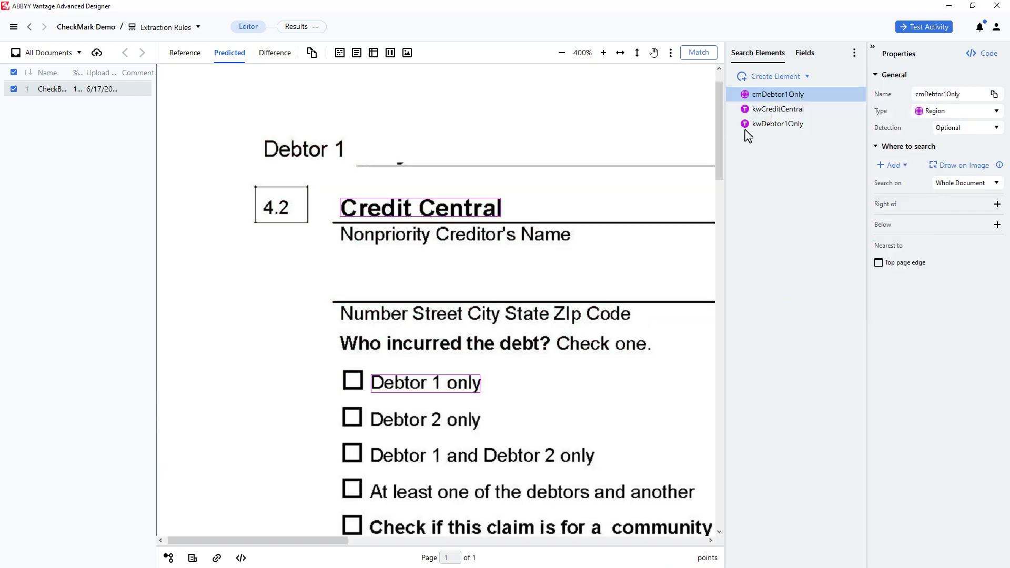
{"action": "left_click_drag", "start_coordinate": [767, 96], "coordinate": [770, 127]}
Convert cmDebtor1Only to an Object Collection element, confirming the type change
{"action": "right_click", "coordinate": [771, 127]}
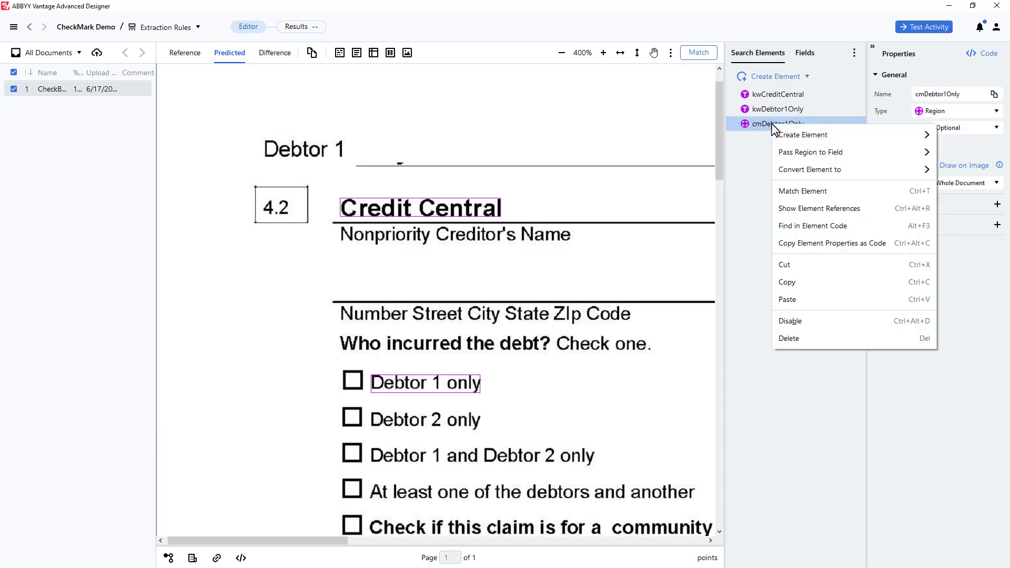
{"action": "mouse_move", "coordinate": [808, 173]}
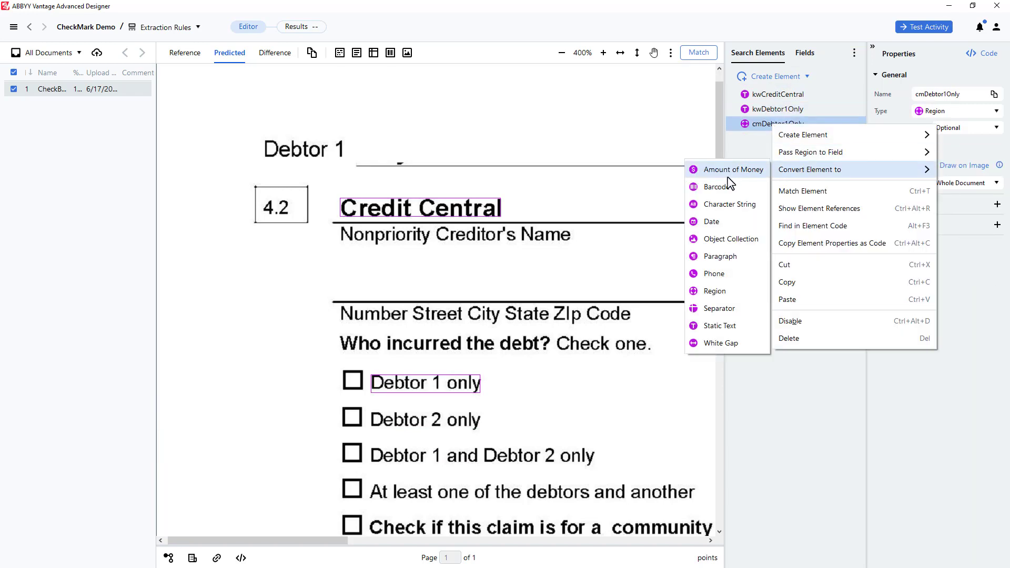
{"action": "left_click", "coordinate": [734, 239]}
{"action": "left_click", "coordinate": [613, 325]}
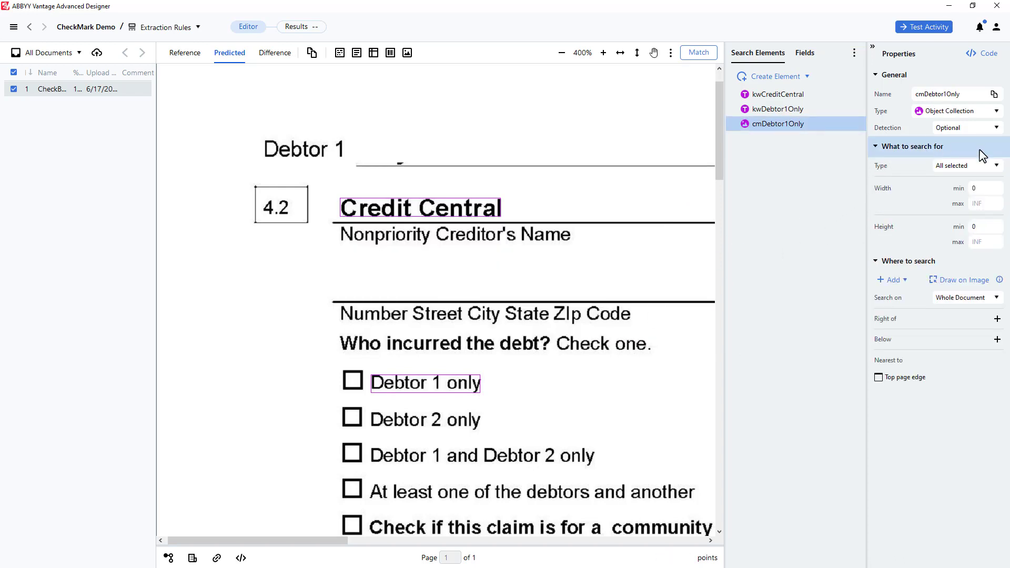
Limit cmDebtor1Only's object types to Checkmark, excluding Text, Picture, Separator and Barcode
{"action": "left_click", "coordinate": [994, 165]}
{"action": "left_click", "coordinate": [981, 184]}
{"action": "left_click", "coordinate": [982, 203]}
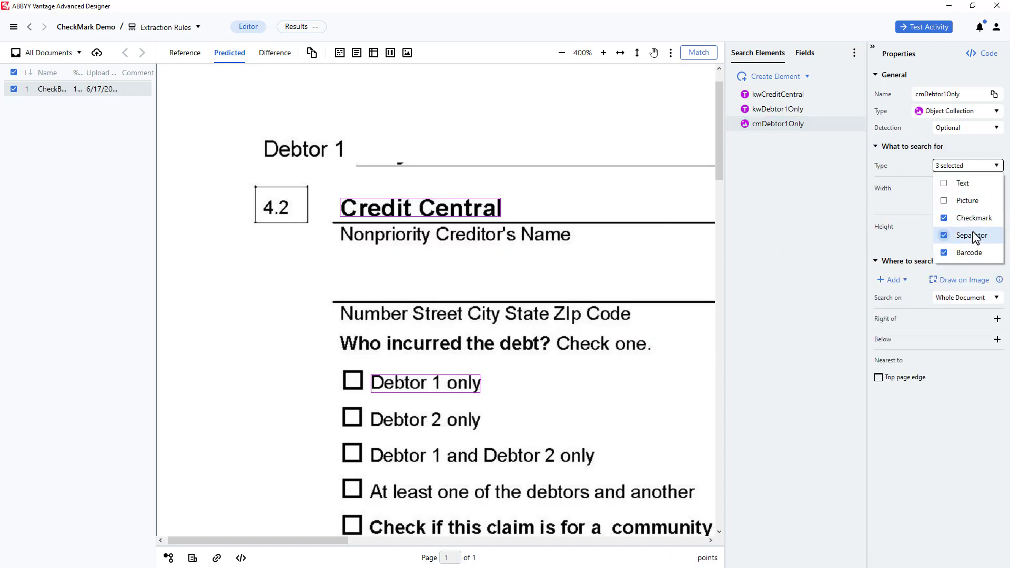
{"action": "left_click", "coordinate": [974, 236]}
{"action": "left_click", "coordinate": [974, 253]}
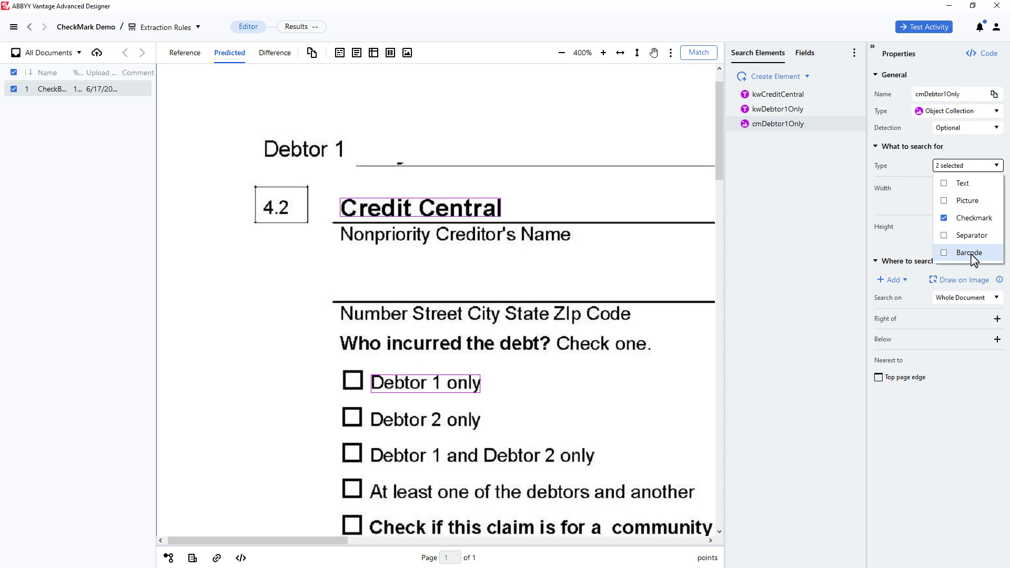
{"action": "left_click", "coordinate": [971, 287]}
Draw an 84 x 49 custom search area around the Debtor 1 only checkbox
{"action": "left_click", "coordinate": [969, 283]}
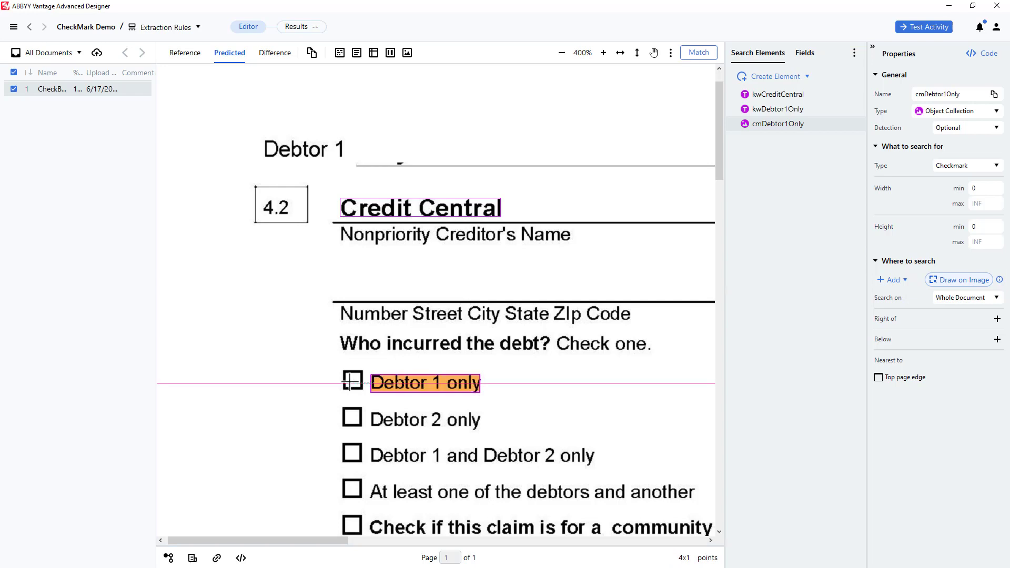
{"action": "left_click_drag", "start_coordinate": [373, 383], "coordinate": [308, 379]}
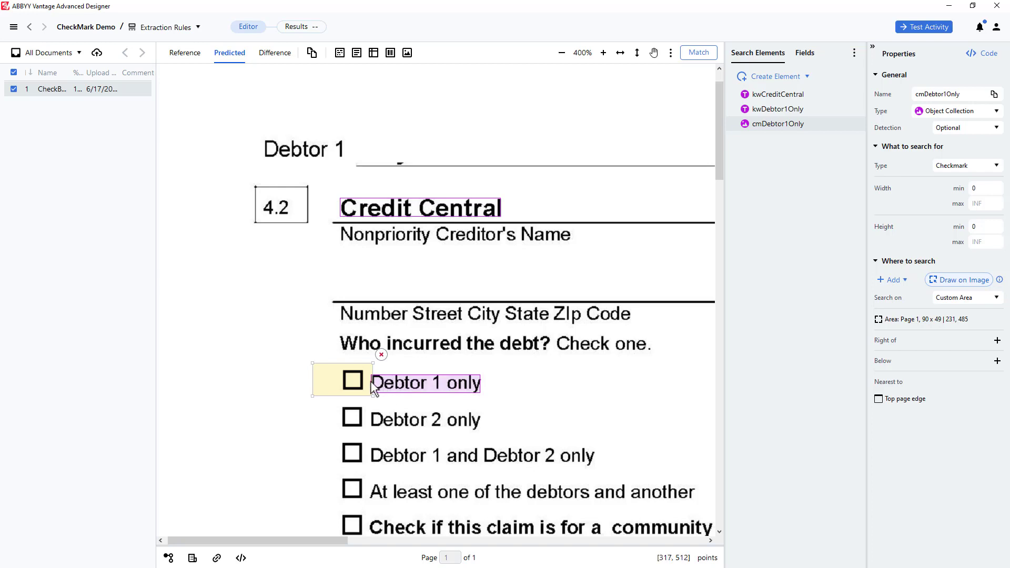
{"action": "left_click_drag", "start_coordinate": [372, 380], "coordinate": [368, 380]}
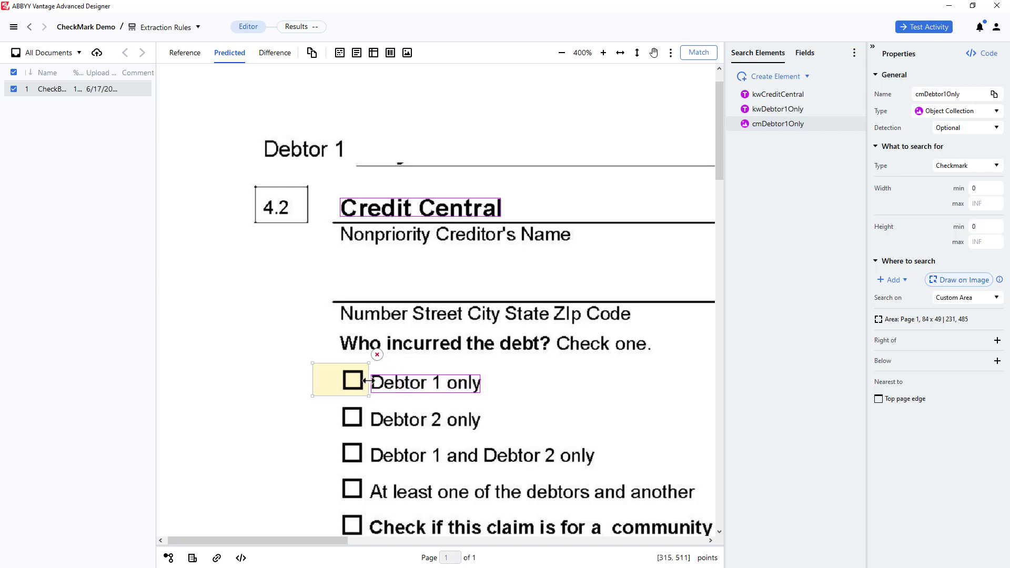
Run matching and review the kwCreditCentral, kwDebtor1Only and cmDebtor1Only hypotheses and searched object types
{"action": "left_click", "coordinate": [699, 53]}
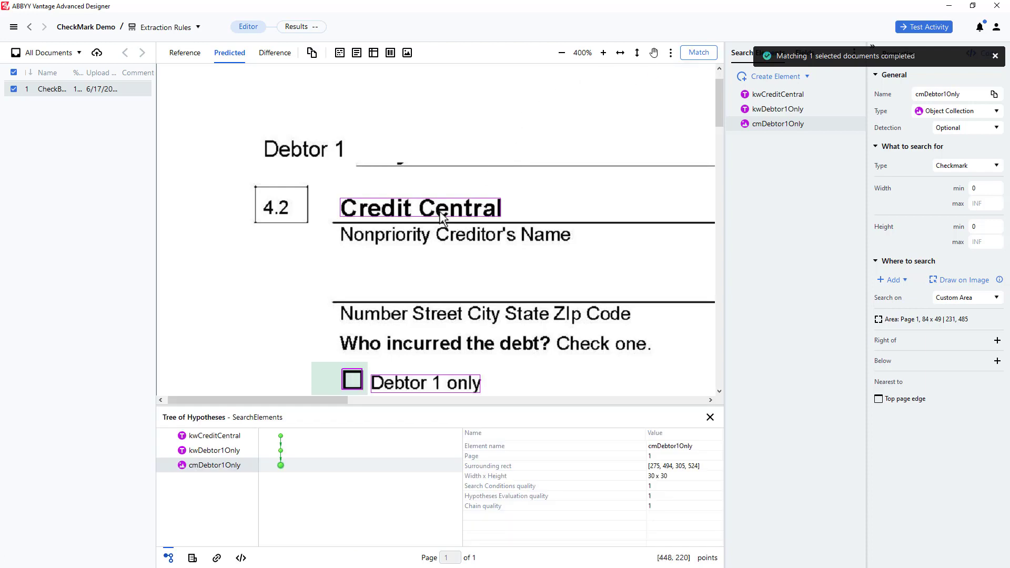
{"action": "left_click", "coordinate": [281, 438]}
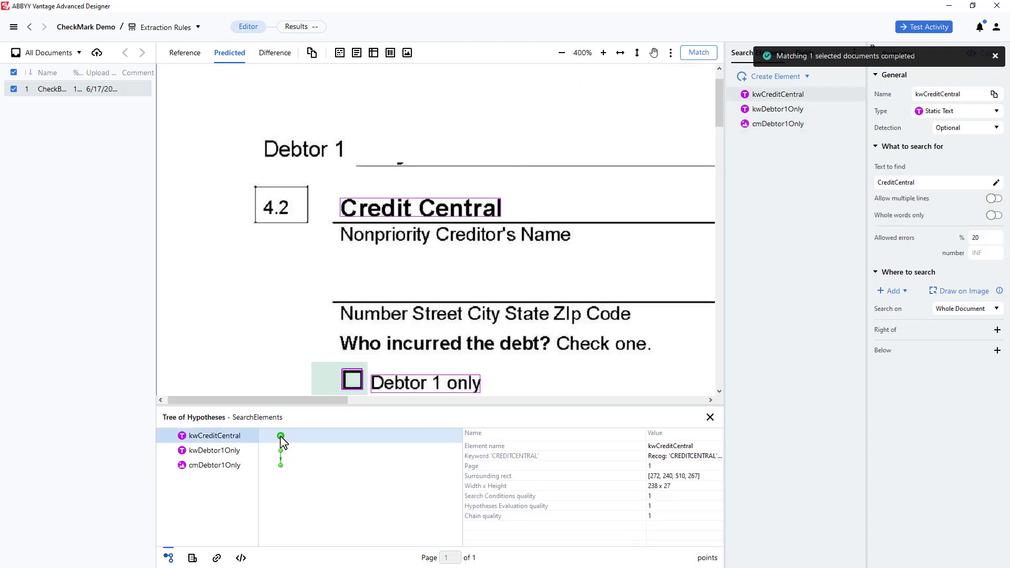
{"action": "left_click", "coordinate": [281, 451]}
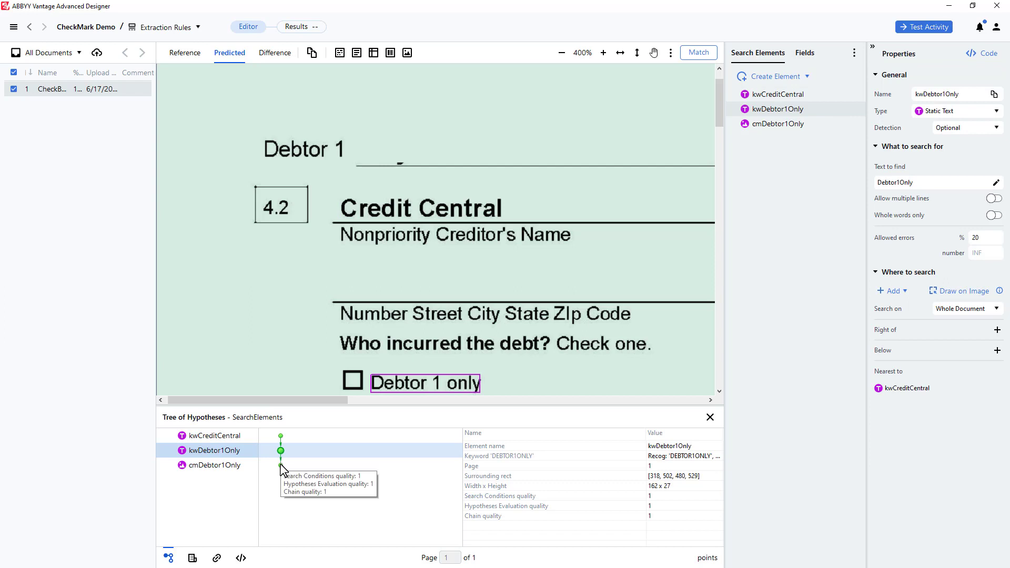
{"action": "left_click", "coordinate": [281, 465]}
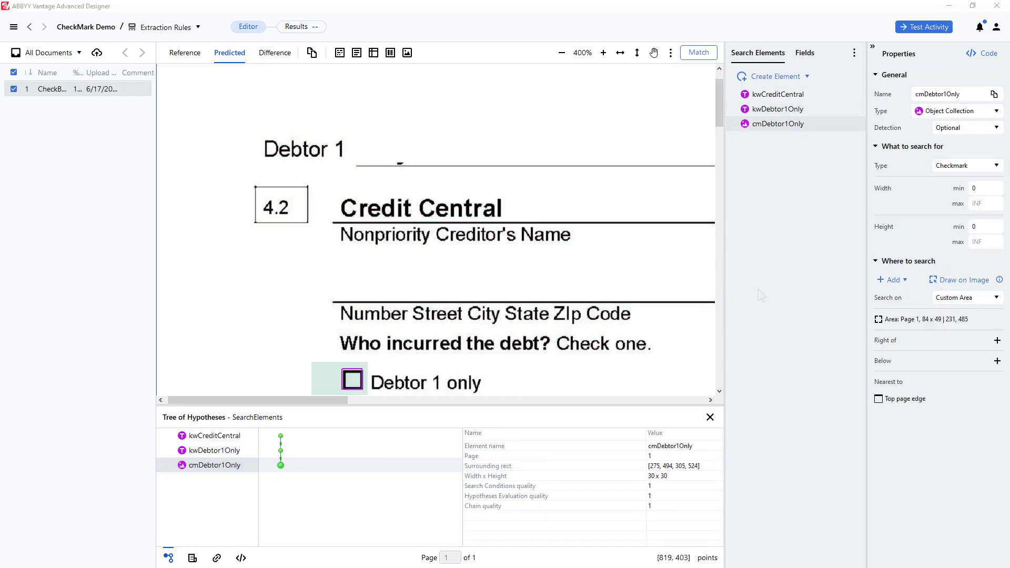
{"action": "left_click", "coordinate": [997, 166]}
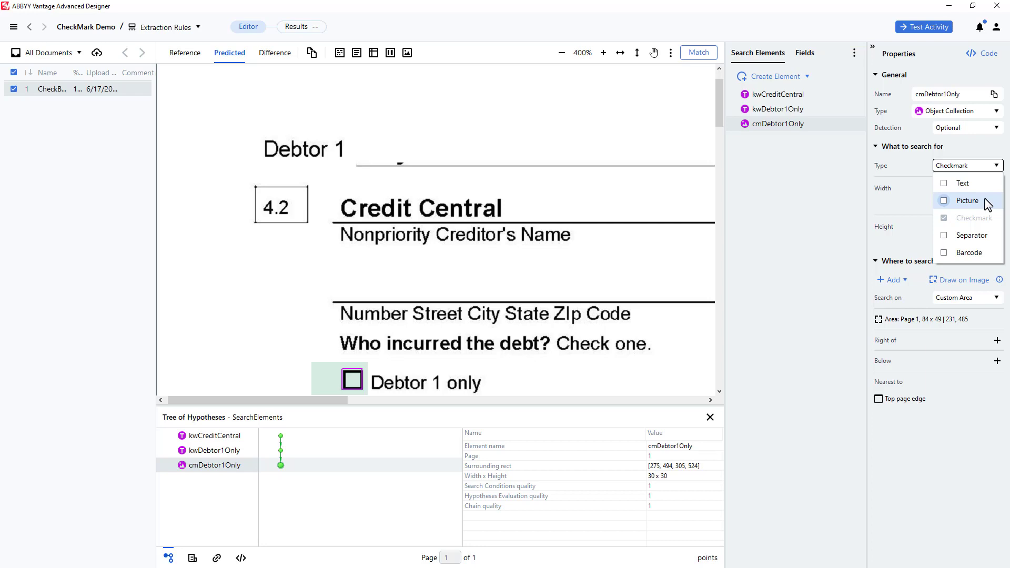
Enable the cmDebtor1Only field and return to the CheckMark Demo activity flow
{"action": "left_click", "coordinate": [805, 55]}
{"action": "right_click", "coordinate": [775, 100]}
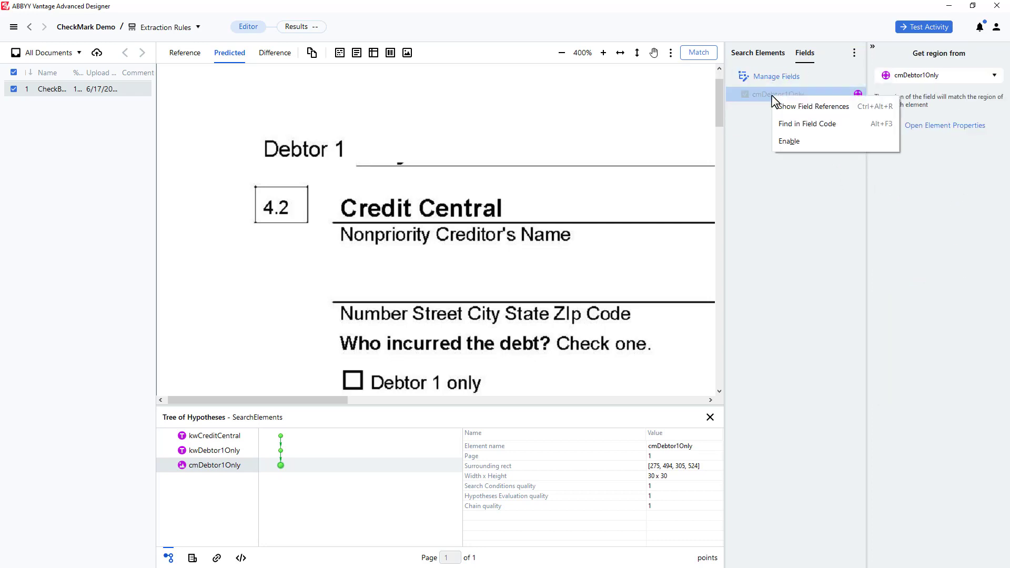
{"action": "left_click", "coordinate": [789, 141]}
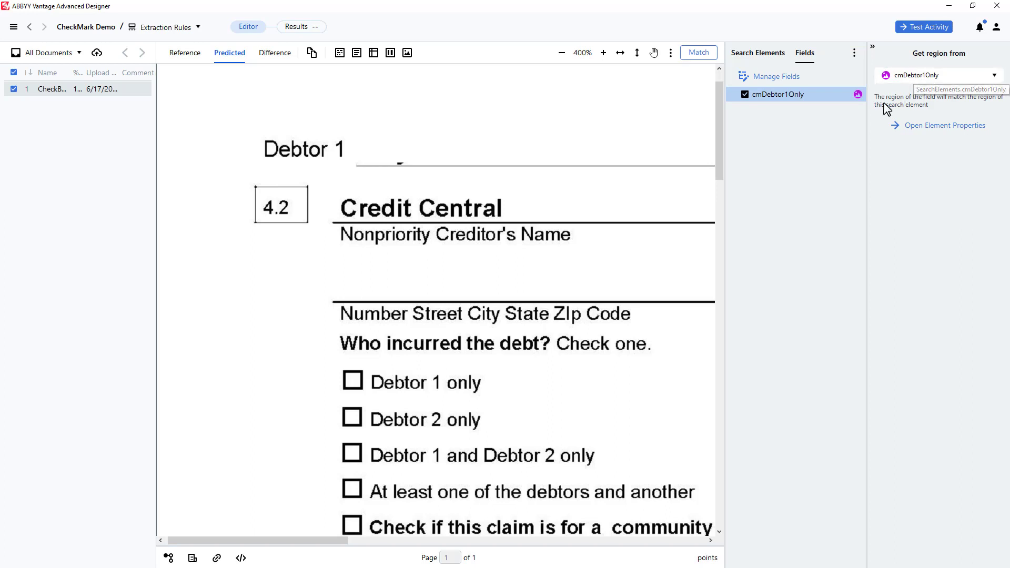
{"action": "left_click", "coordinate": [80, 30]}
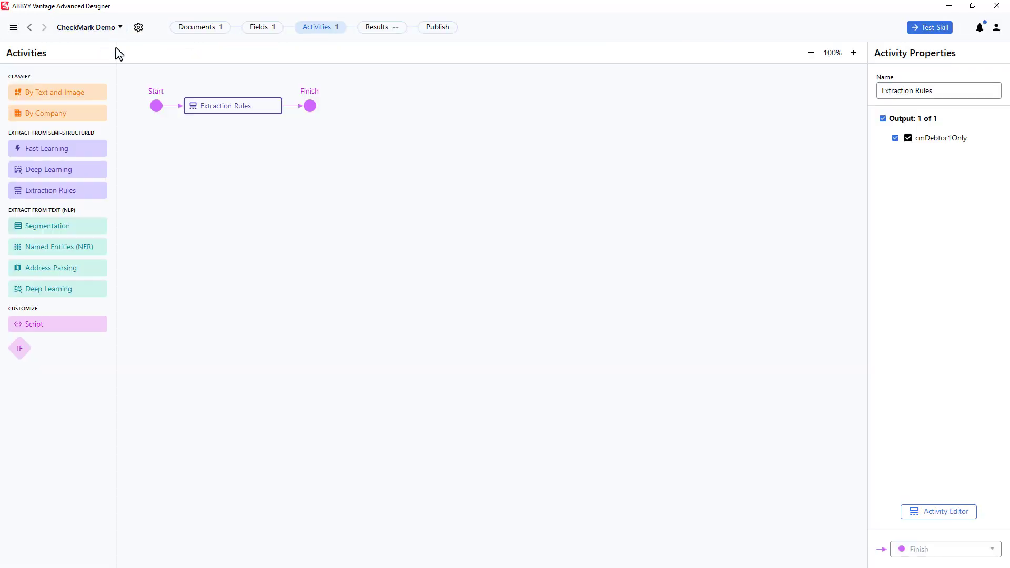